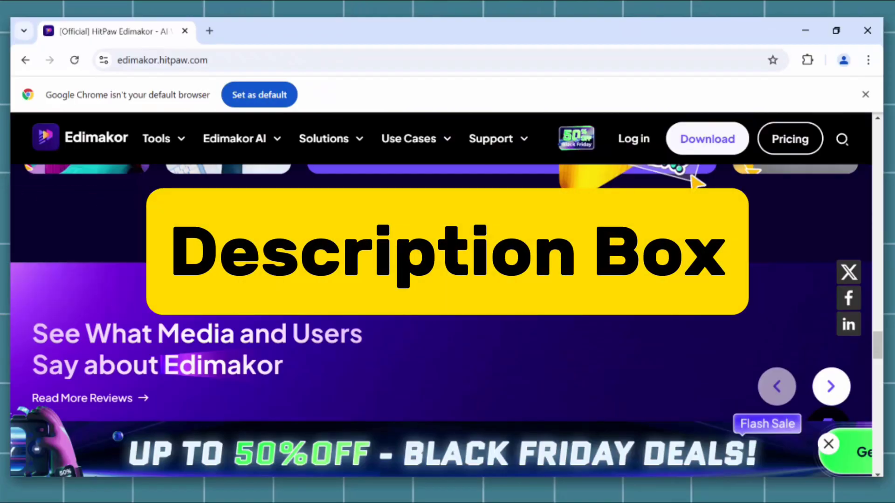
- Download the free Windows version of HitPaw Edimakor from its home page and open the browser's downloads
{"action": "scroll", "coordinate": [421, 251], "scroll_direction": "up", "scroll_amount": 1}
{"action": "mouse_move", "coordinate": [249, 138]}
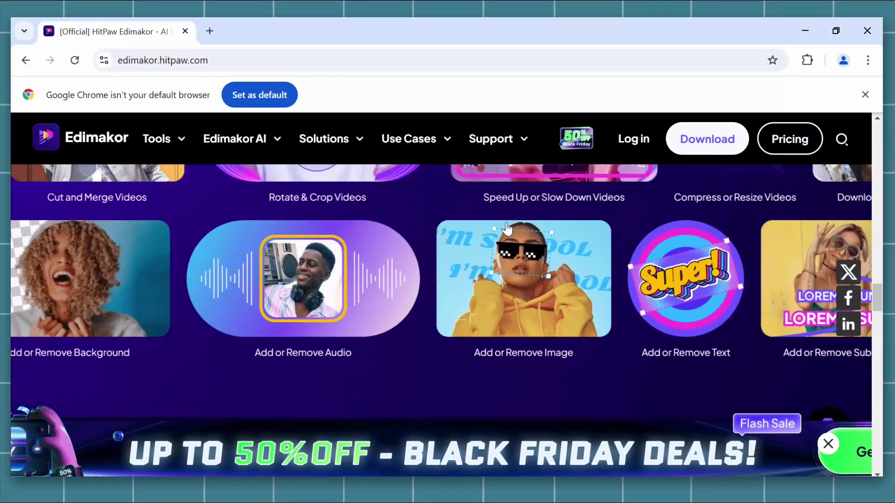
{"action": "scroll", "coordinate": [507, 229], "scroll_direction": "up", "scroll_amount": 10}
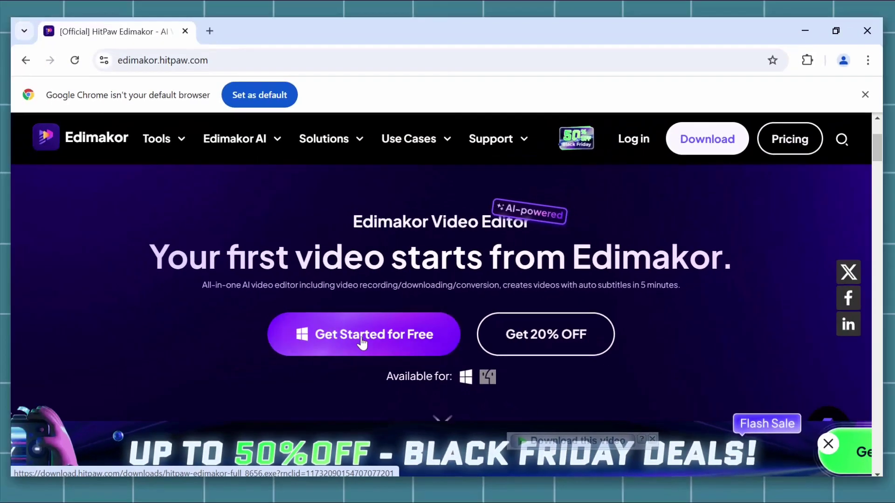
{"action": "left_click", "coordinate": [306, 359]}
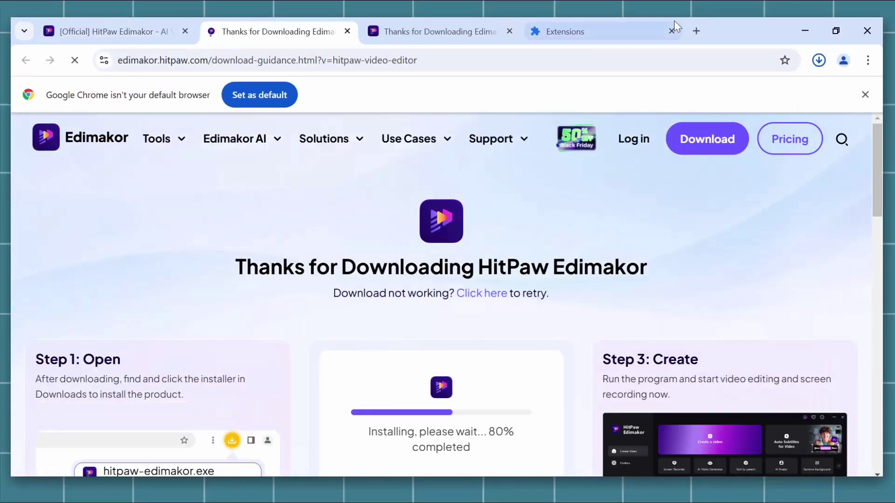
{"action": "left_click", "coordinate": [819, 61]}
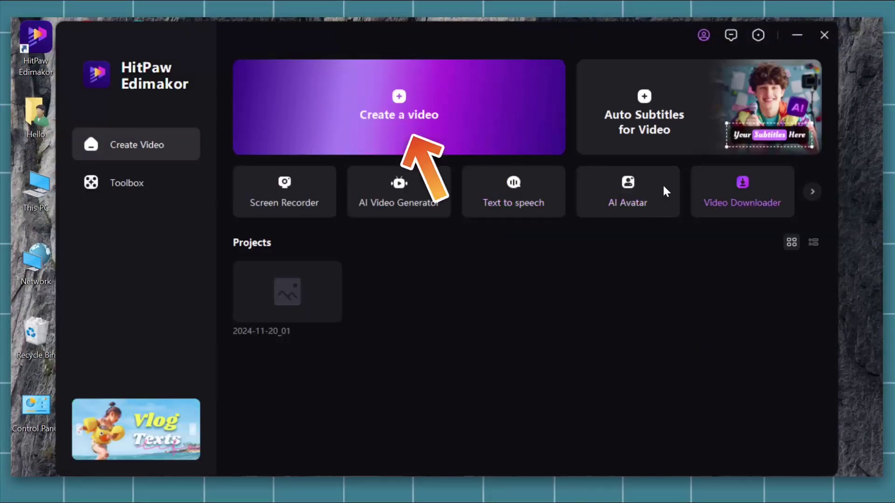
{"action": "left_click", "coordinate": [416, 125]}
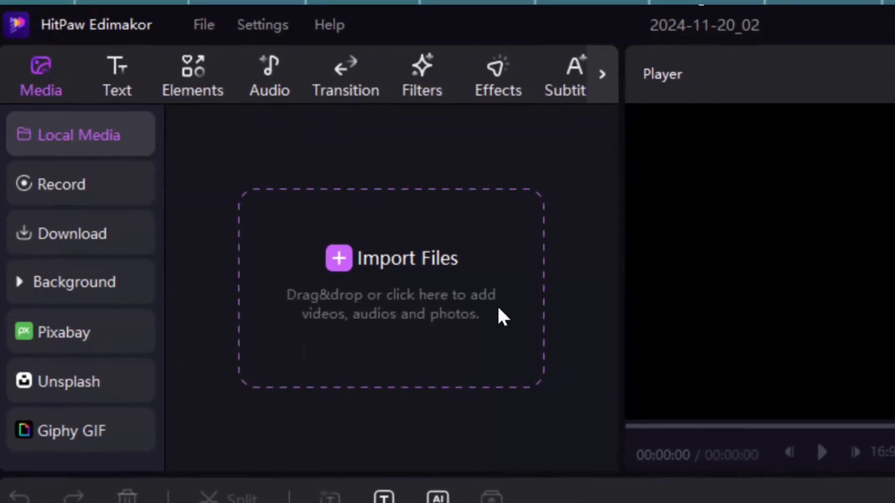
{"action": "left_click", "coordinate": [336, 265]}
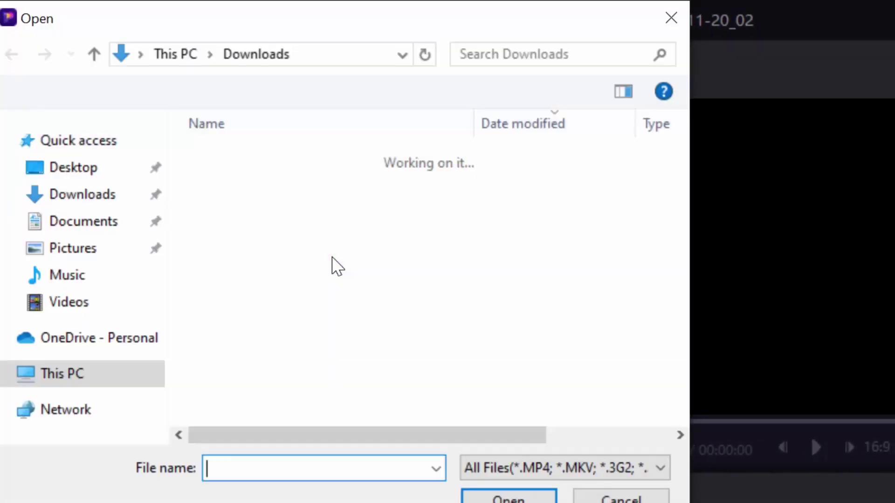
{"action": "double_click", "coordinate": [305, 187]}
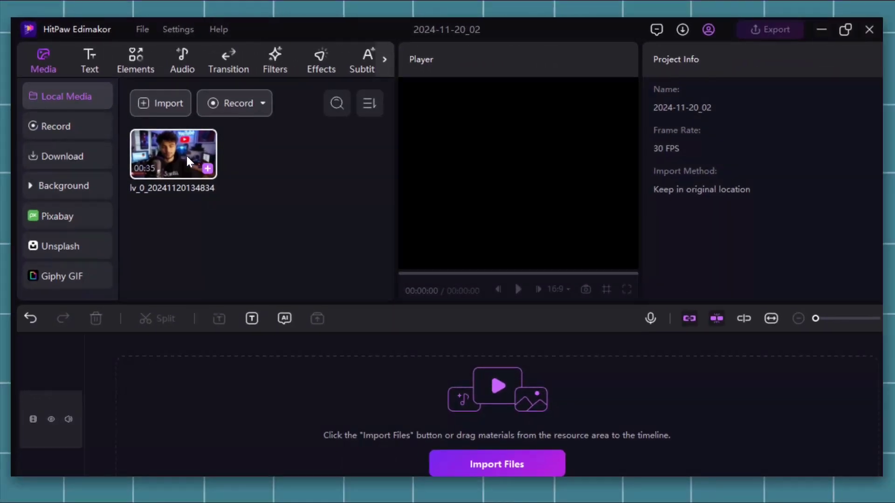
- Place the imported clip at the start of the timeline, and preview its first seconds before returning the playhead to the beginning
{"action": "left_click_drag", "start_coordinate": [187, 155], "coordinate": [140, 407]}
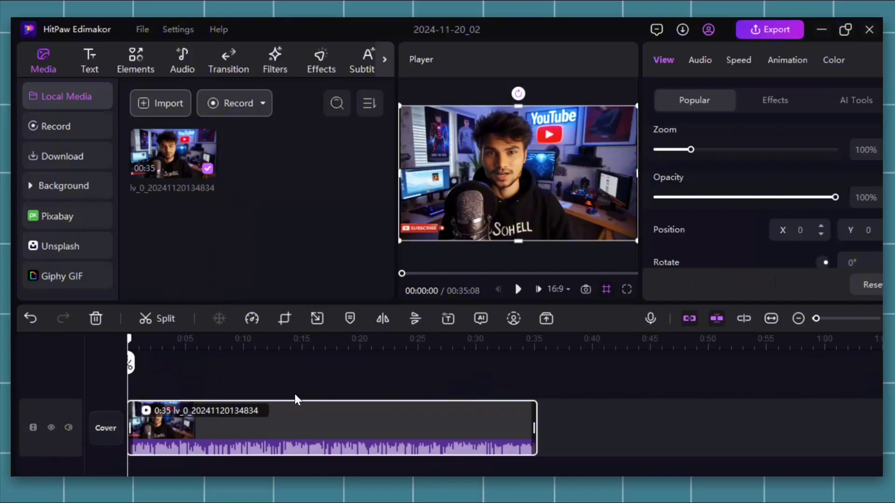
{"action": "left_click", "coordinate": [519, 289]}
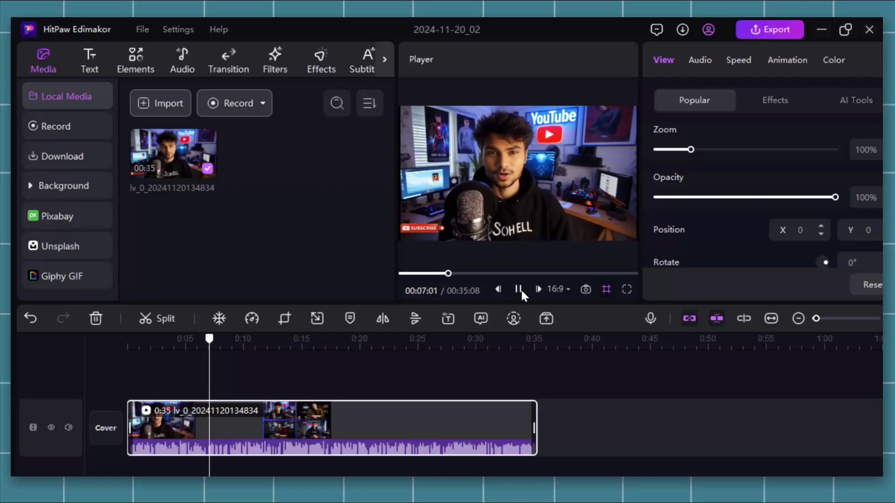
{"action": "left_click", "coordinate": [518, 286]}
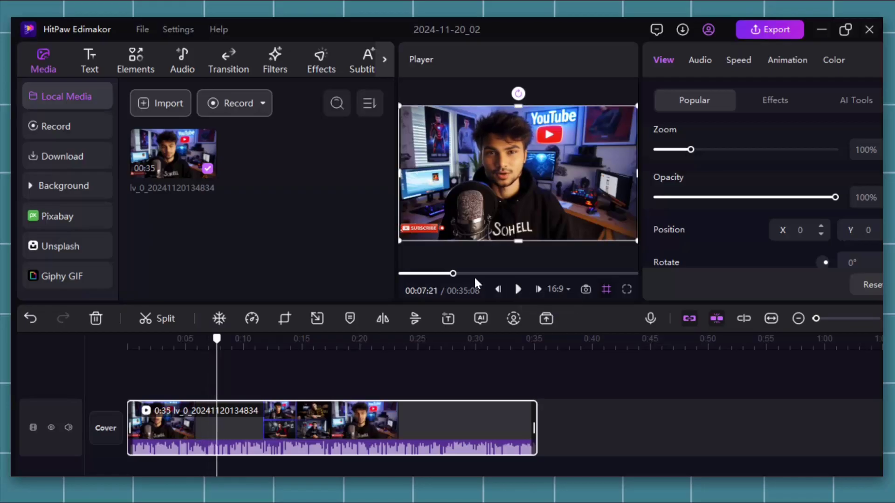
{"action": "left_click_drag", "start_coordinate": [221, 344], "coordinate": [110, 349]}
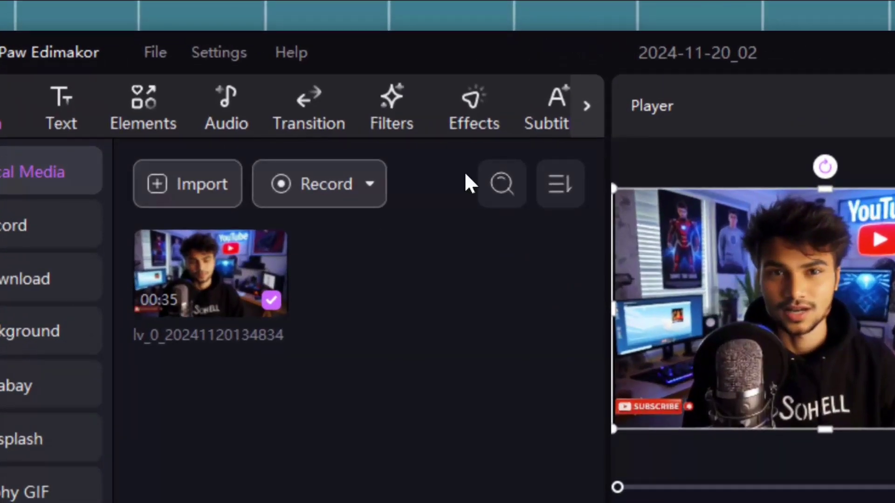
- Open the automatic subtitling settings for the clip and check the original language choices
{"action": "left_click", "coordinate": [385, 59]}
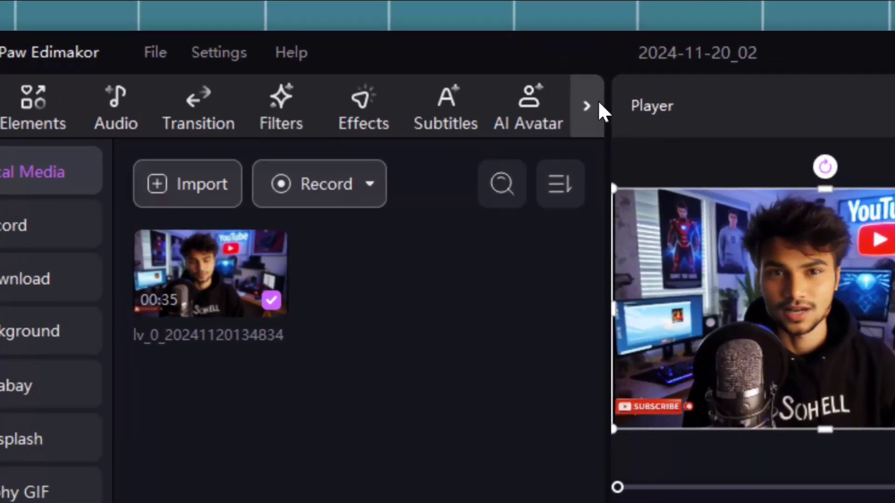
{"action": "left_click", "coordinate": [466, 120]}
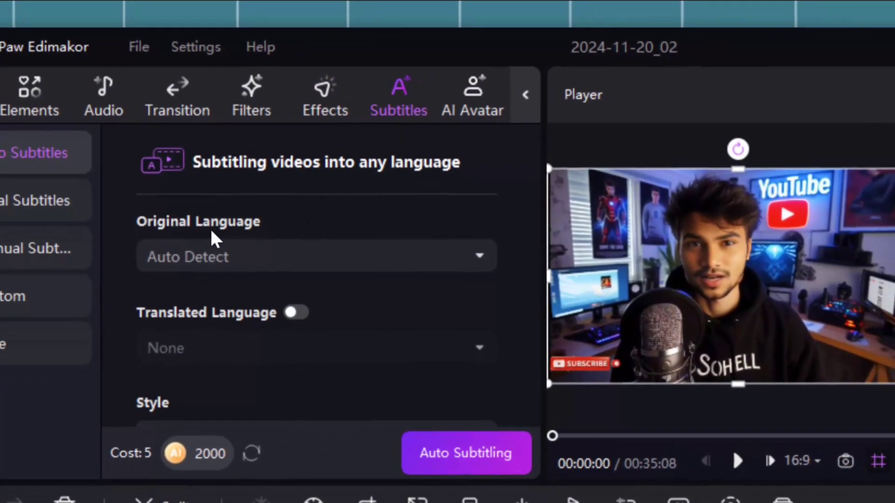
{"action": "left_click", "coordinate": [237, 250]}
{"action": "left_click", "coordinate": [235, 265]}
{"action": "scroll", "coordinate": [266, 256], "scroll_direction": "down", "scroll_amount": 3}
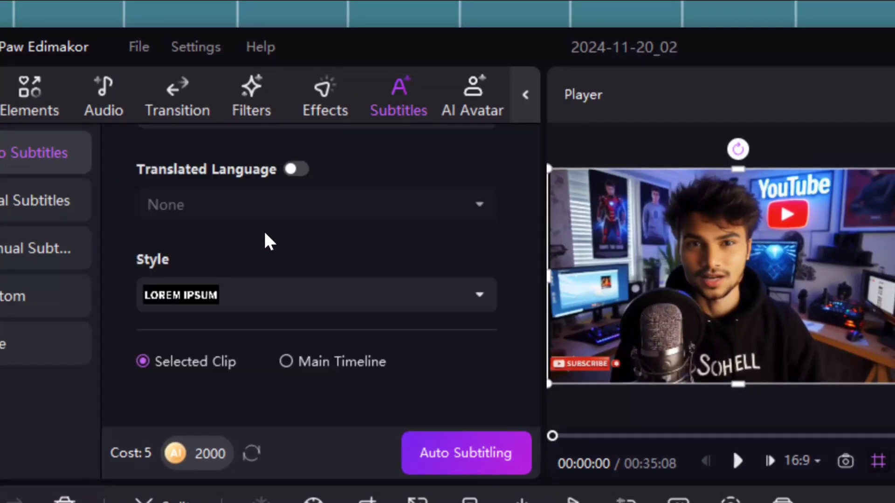
- Enable the translated language with None as its language, and generate the automatic subtitles
{"action": "left_click", "coordinate": [293, 173]}
{"action": "left_click", "coordinate": [310, 213]}
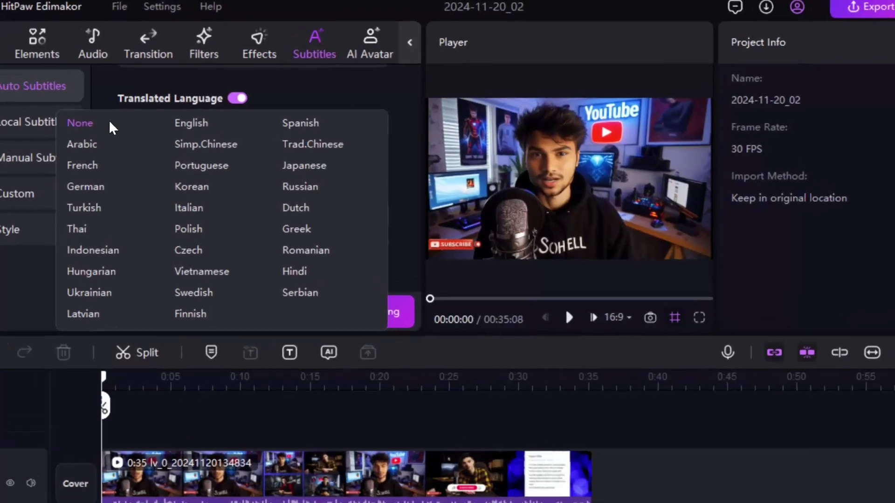
{"action": "left_click", "coordinate": [124, 127]}
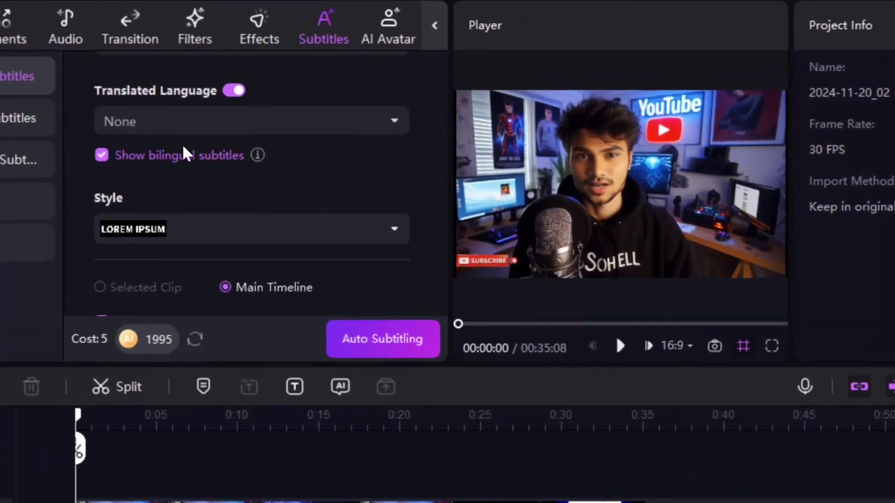
{"action": "left_click", "coordinate": [393, 345]}
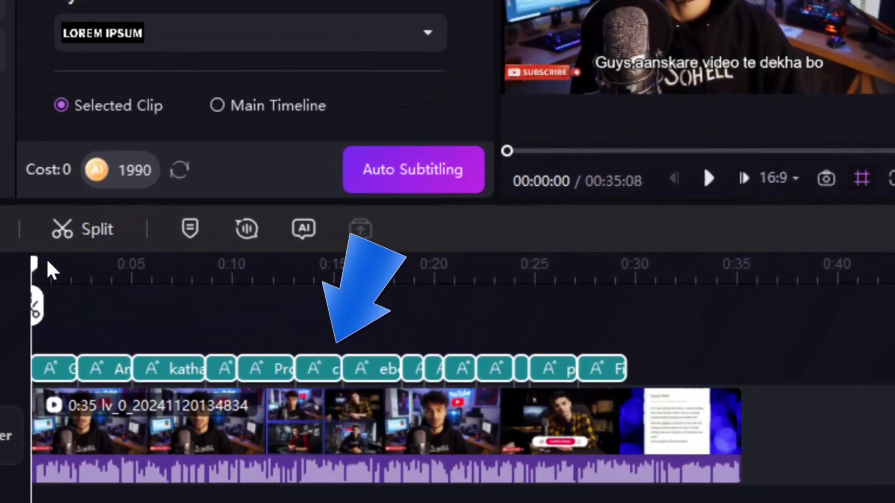
- Move the playhead to about 5 seconds, then try the white and red text presets and browse fonts for the subtitles
{"action": "left_click_drag", "start_coordinate": [29, 303], "coordinate": [73, 308]}
{"action": "left_click_drag", "start_coordinate": [90, 275], "coordinate": [131, 275]}
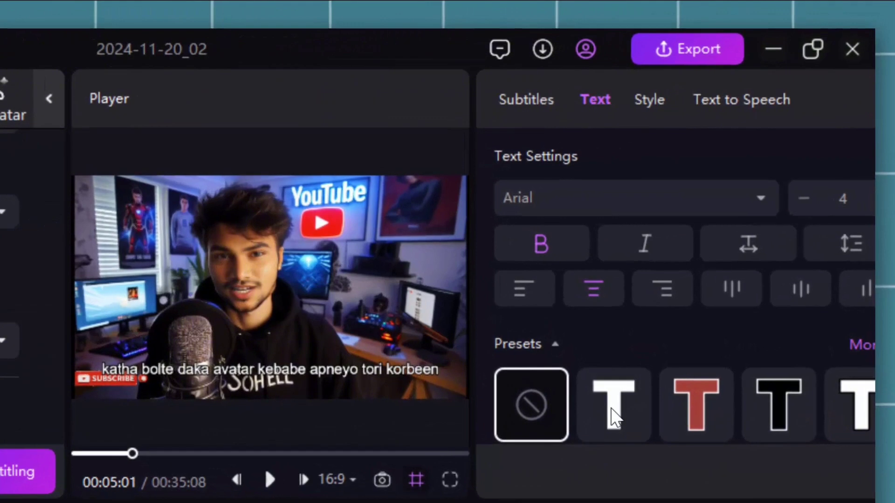
{"action": "left_click", "coordinate": [667, 345]}
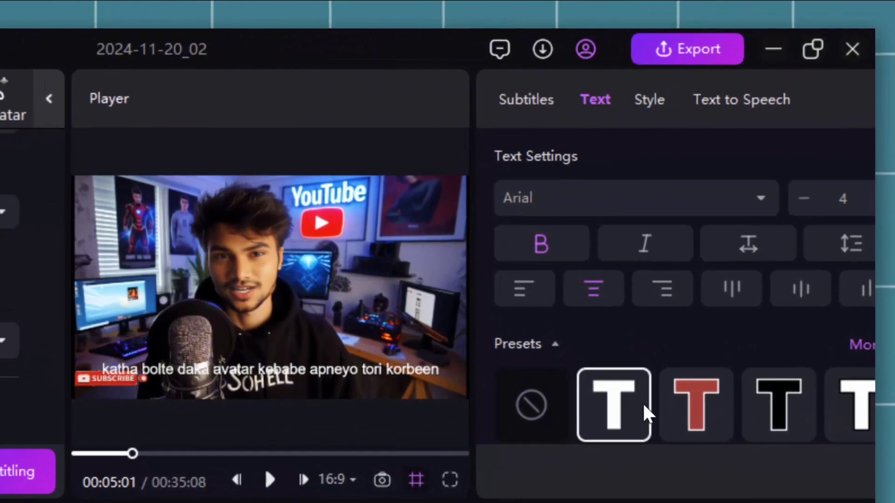
{"action": "left_click", "coordinate": [692, 393]}
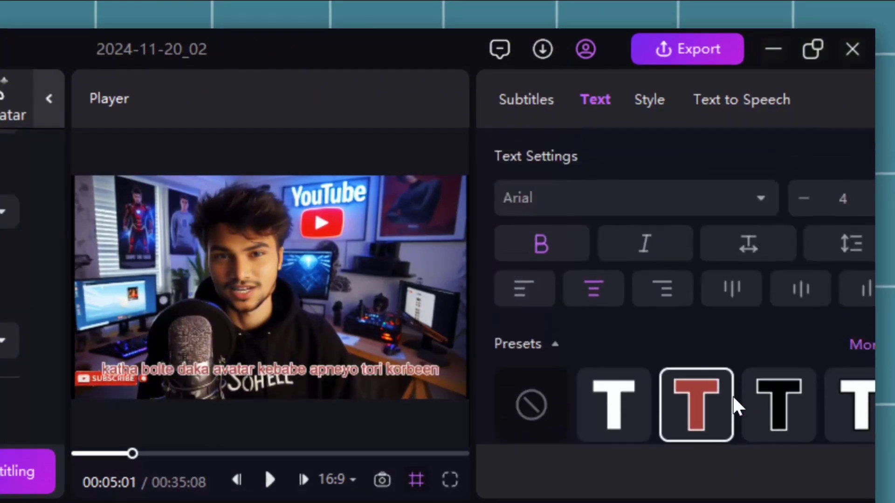
{"action": "left_click", "coordinate": [637, 205]}
{"action": "scroll", "coordinate": [666, 466], "scroll_direction": "down", "scroll_amount": 10}
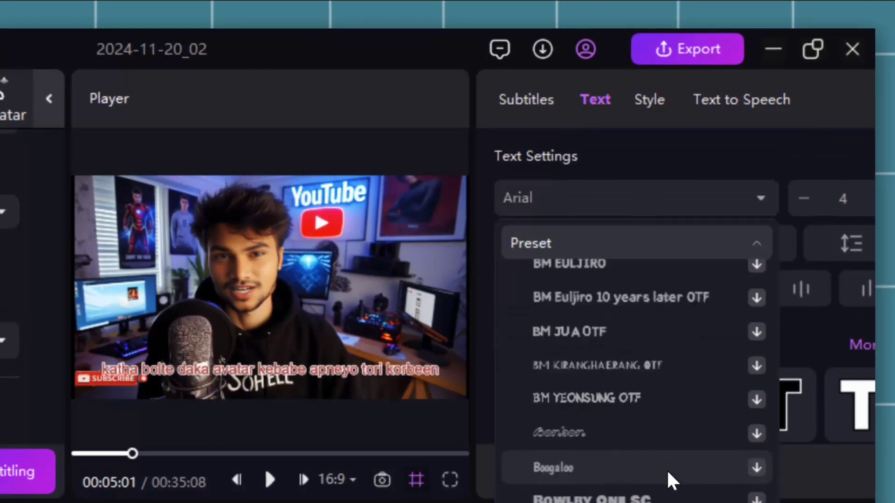
{"action": "left_click", "coordinate": [801, 289]}
- Apply the style with black text on a yellow background to the subtitles and browse the other available styles
{"action": "left_click", "coordinate": [859, 345]}
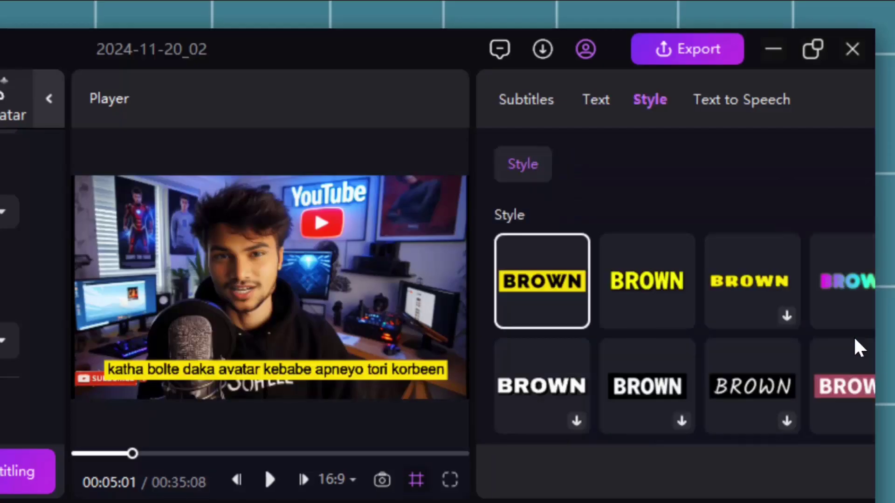
{"action": "scroll", "coordinate": [859, 346], "scroll_direction": "down", "scroll_amount": 1}
{"action": "scroll", "coordinate": [788, 366], "scroll_direction": "up", "scroll_amount": 1}
{"action": "scroll", "coordinate": [788, 365], "scroll_direction": "down", "scroll_amount": 10}
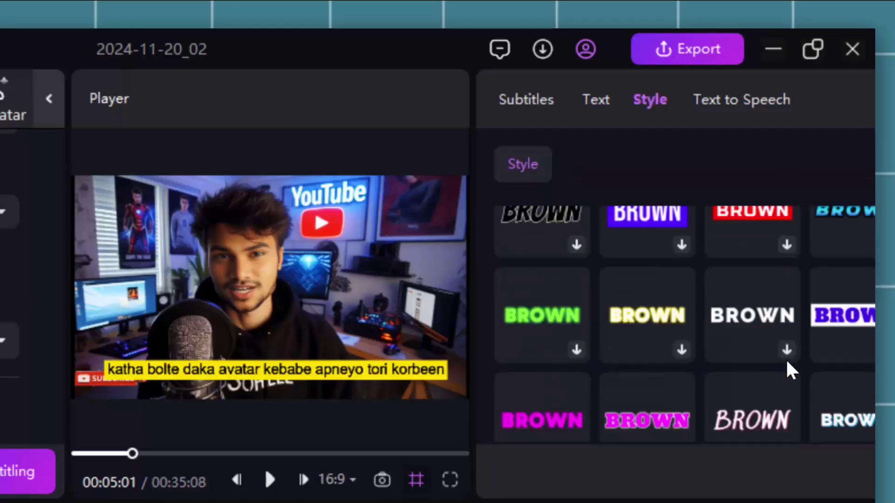
{"action": "scroll", "coordinate": [788, 366], "scroll_direction": "up", "scroll_amount": 10}
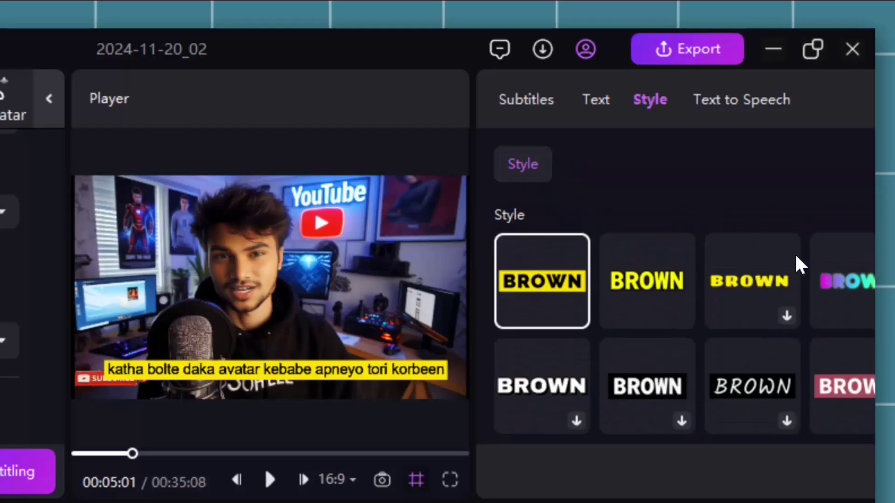
- Try the multicolour gradient and white subtitle styles, and switch back to the black-on-yellow style
{"action": "left_click", "coordinate": [835, 287]}
{"action": "left_click", "coordinate": [569, 373]}
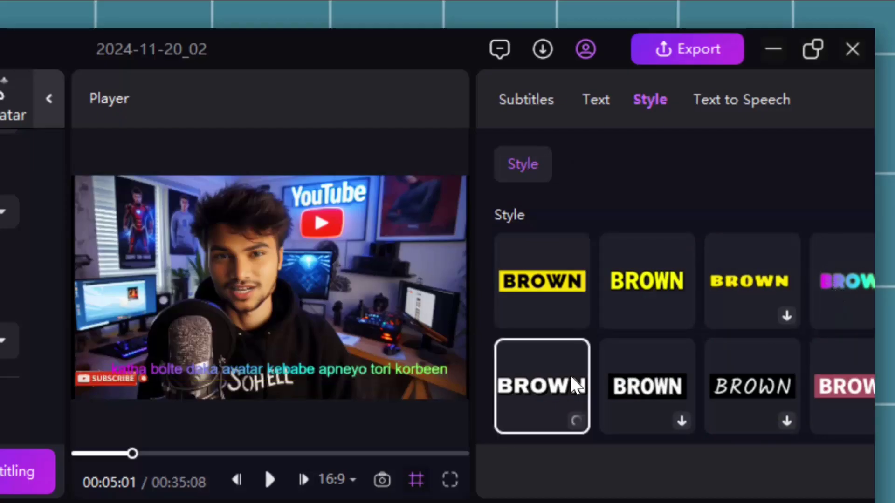
{"action": "left_click", "coordinate": [664, 373]}
{"action": "left_click", "coordinate": [551, 320]}
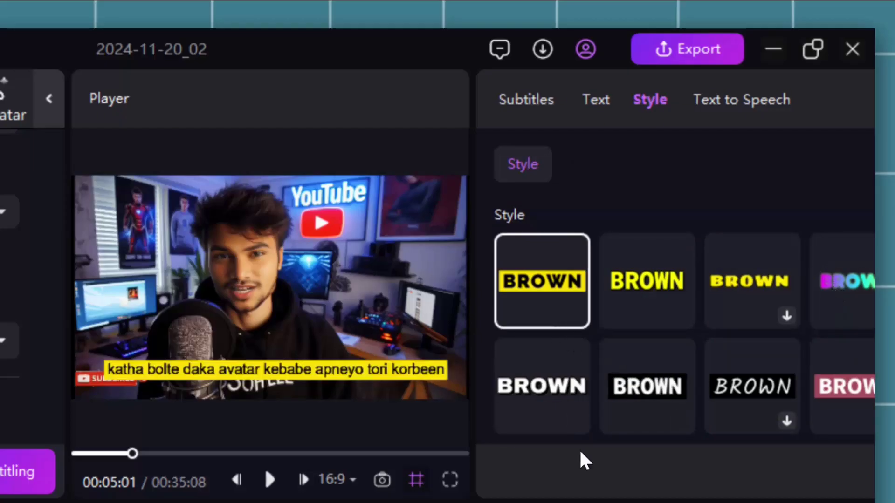
{"action": "scroll", "coordinate": [586, 444], "scroll_direction": "down", "scroll_amount": 1}
- Check the subtitle text settings and read through the lines in the original subtitles list
{"action": "left_click", "coordinate": [596, 99]}
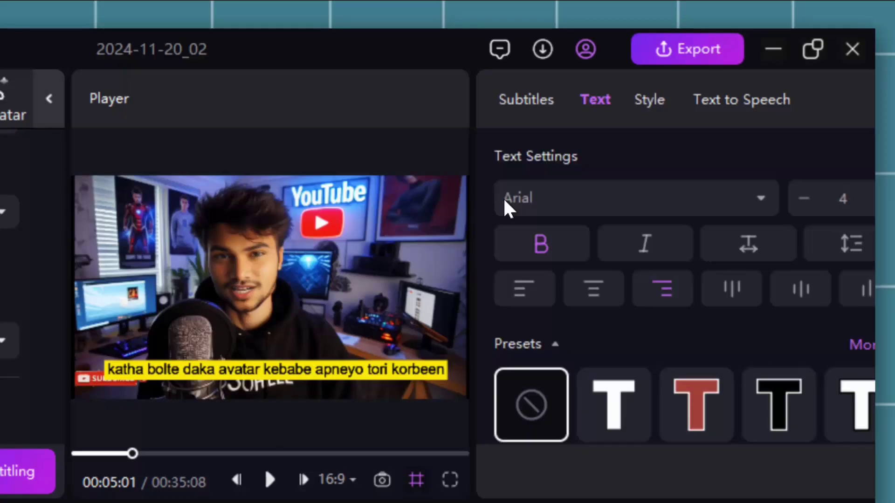
{"action": "left_click", "coordinate": [527, 97]}
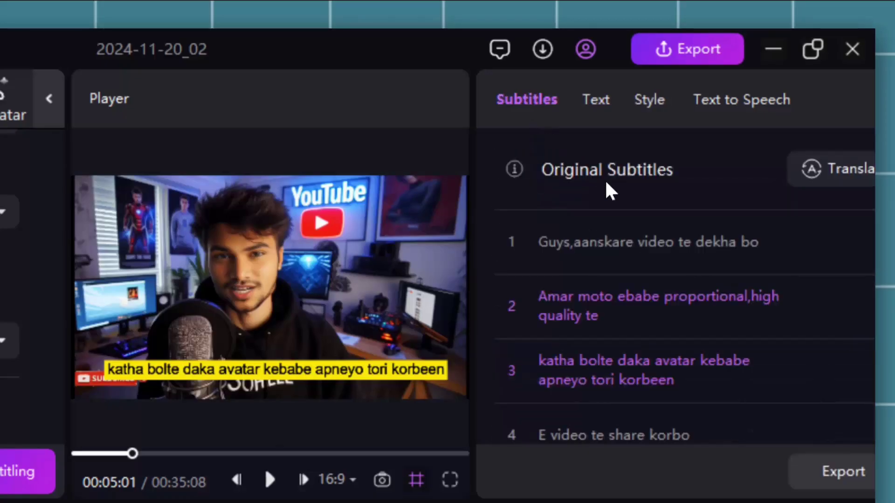
{"action": "scroll", "coordinate": [628, 253], "scroll_direction": "down", "scroll_amount": 8}
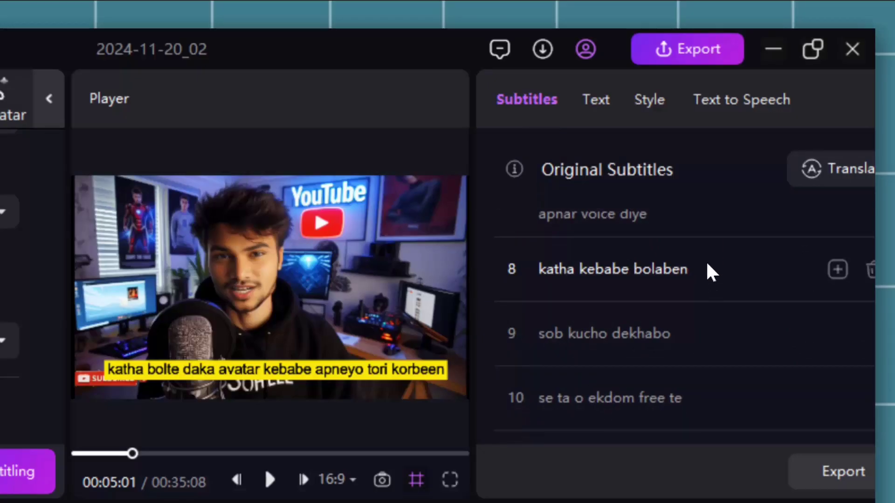
{"action": "scroll", "coordinate": [706, 233], "scroll_direction": "down", "scroll_amount": 5}
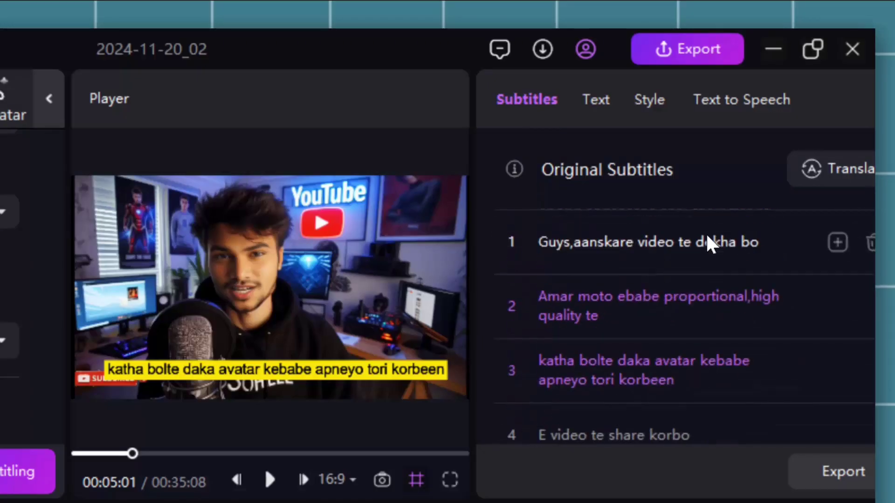
{"action": "scroll", "coordinate": [705, 233], "scroll_direction": "down", "scroll_amount": 12}
{"action": "scroll", "coordinate": [768, 160], "scroll_direction": "up", "scroll_amount": 10}
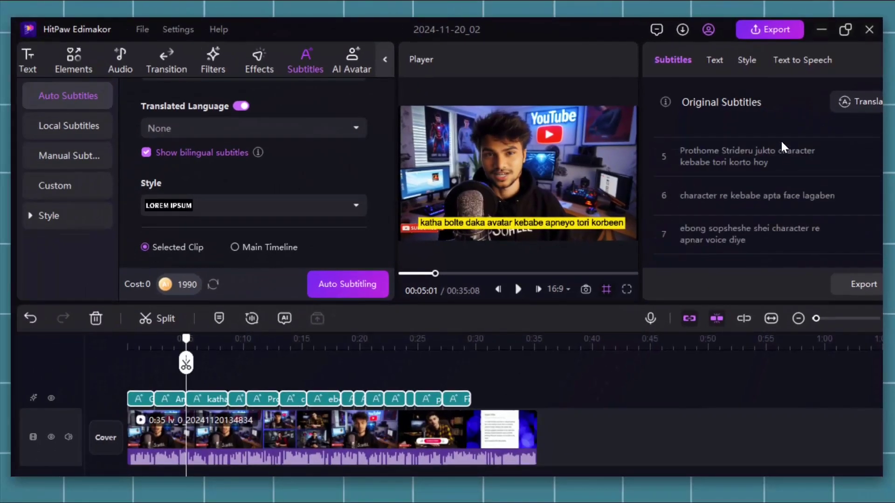
- Select all subtitle clips on the timeline and move the playhead to about 26 seconds
{"action": "left_click", "coordinate": [577, 392]}
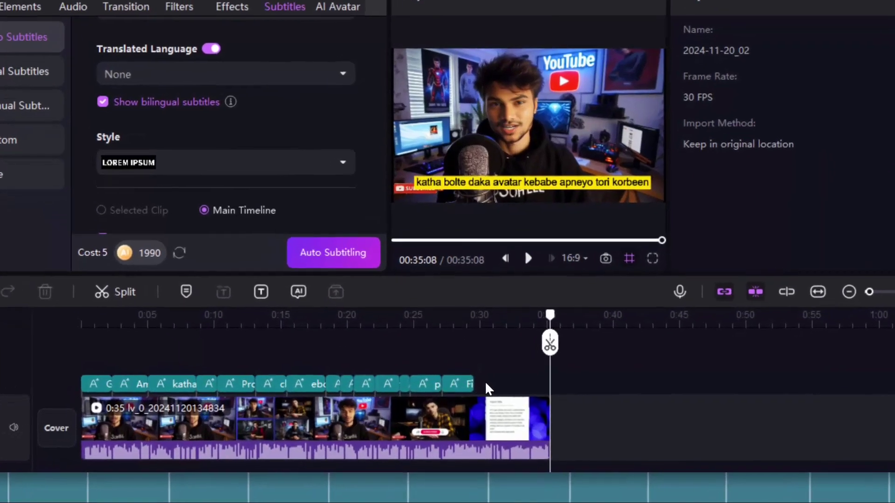
{"action": "left_click_drag", "start_coordinate": [478, 399], "coordinate": [237, 405]}
{"action": "left_click_drag", "start_coordinate": [182, 376], "coordinate": [49, 382]}
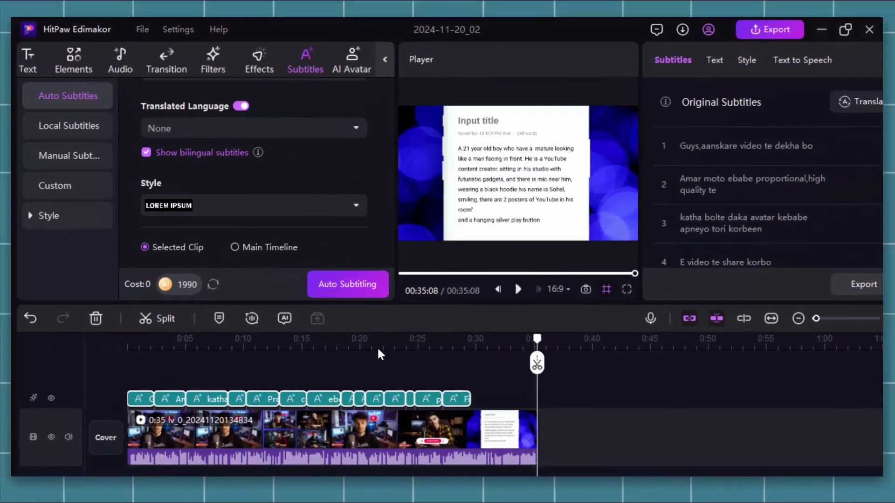
{"action": "left_click", "coordinate": [434, 322]}
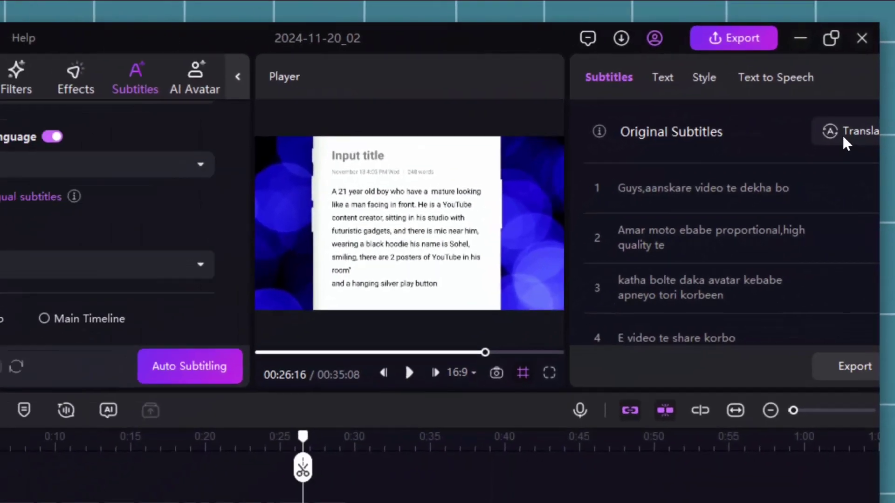
- Start translating the original subtitles and choose English as the target language
{"action": "left_click", "coordinate": [824, 186]}
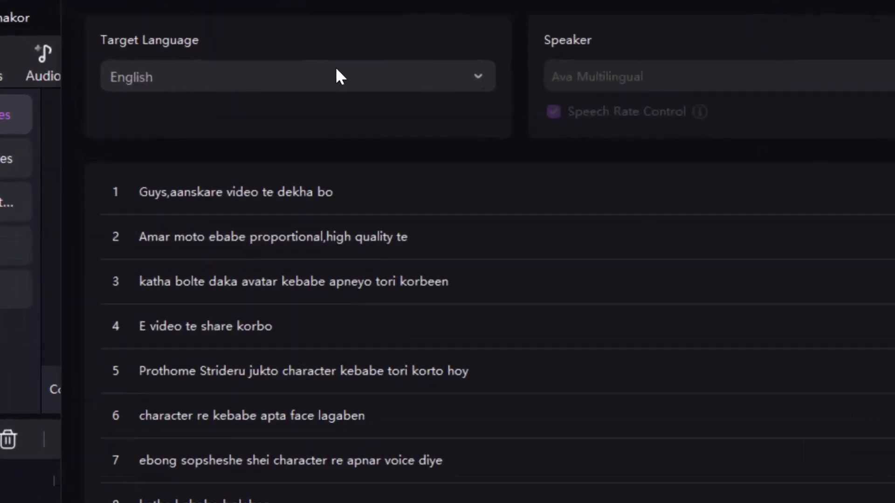
{"action": "left_click", "coordinate": [269, 55]}
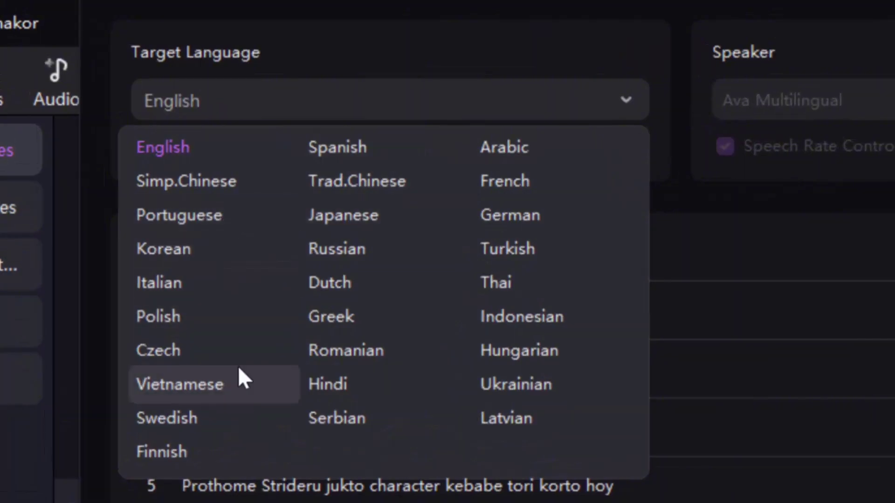
{"action": "left_click", "coordinate": [208, 148]}
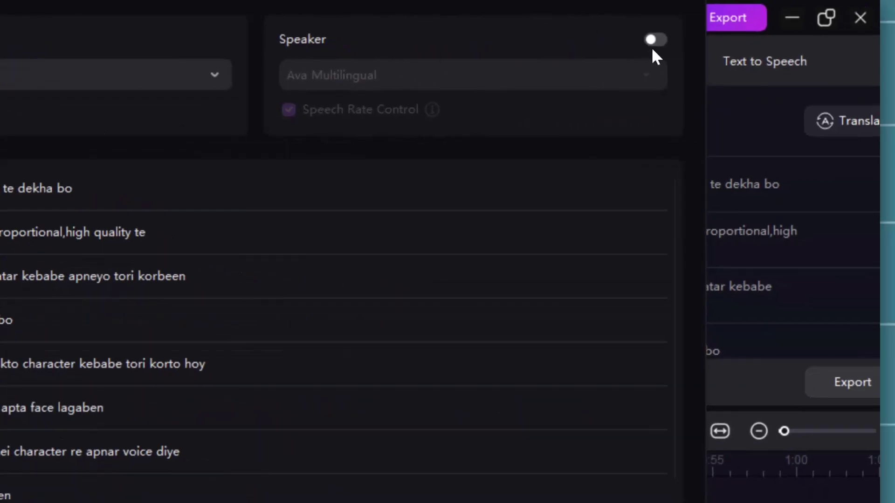
- Enable the speaker for the translation, browse the available voices and choose Andrew Multilingual
{"action": "left_click", "coordinate": [654, 42]}
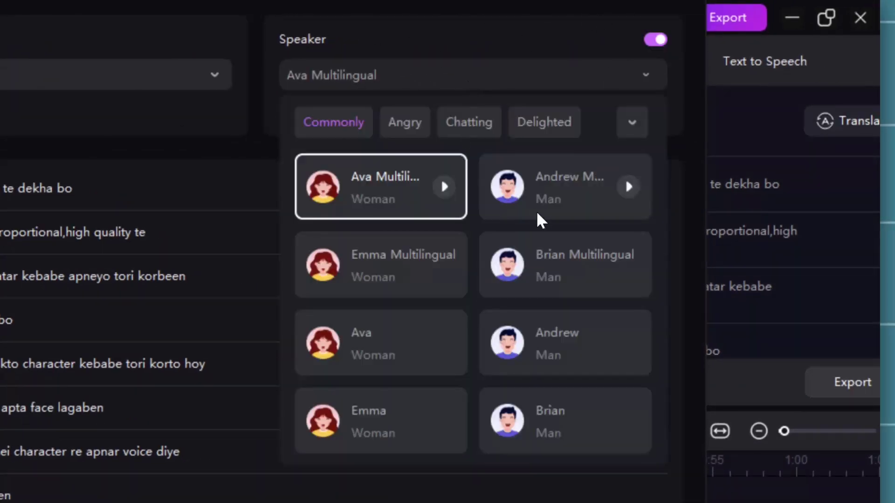
{"action": "scroll", "coordinate": [539, 215], "scroll_direction": "down", "scroll_amount": 15}
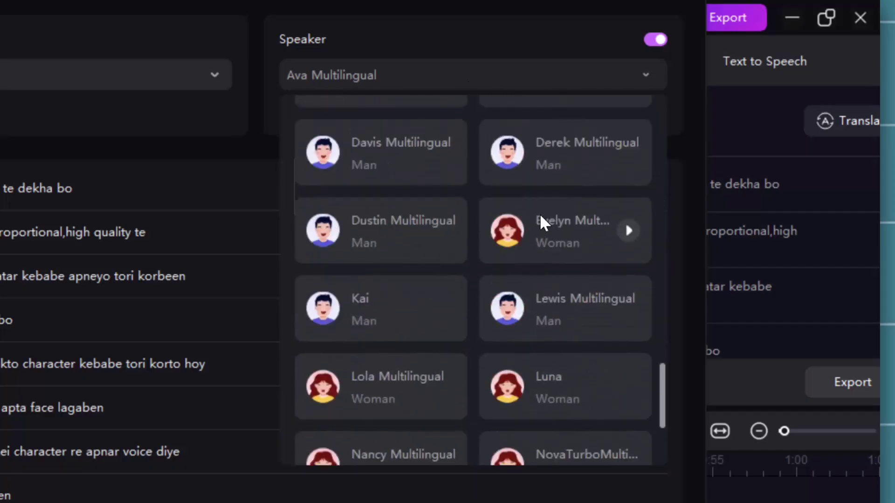
{"action": "scroll", "coordinate": [540, 215], "scroll_direction": "down", "scroll_amount": 5}
{"action": "scroll", "coordinate": [540, 218], "scroll_direction": "up", "scroll_amount": 20}
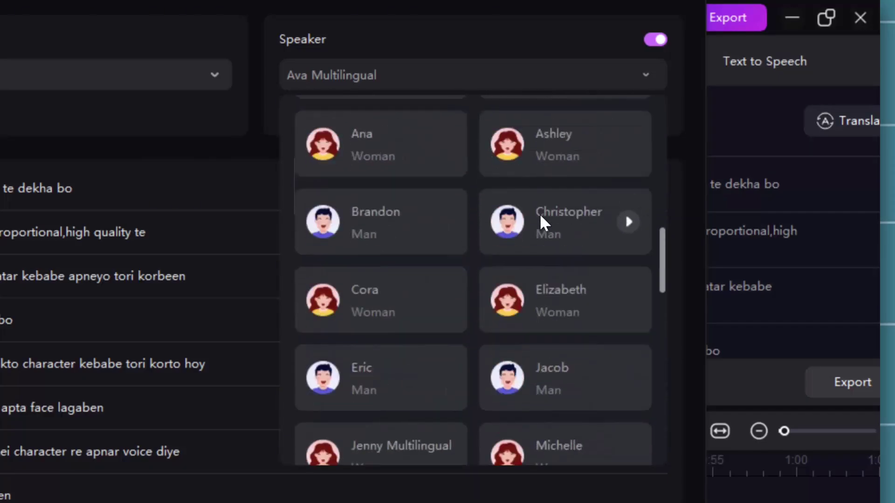
{"action": "left_click", "coordinate": [628, 179]}
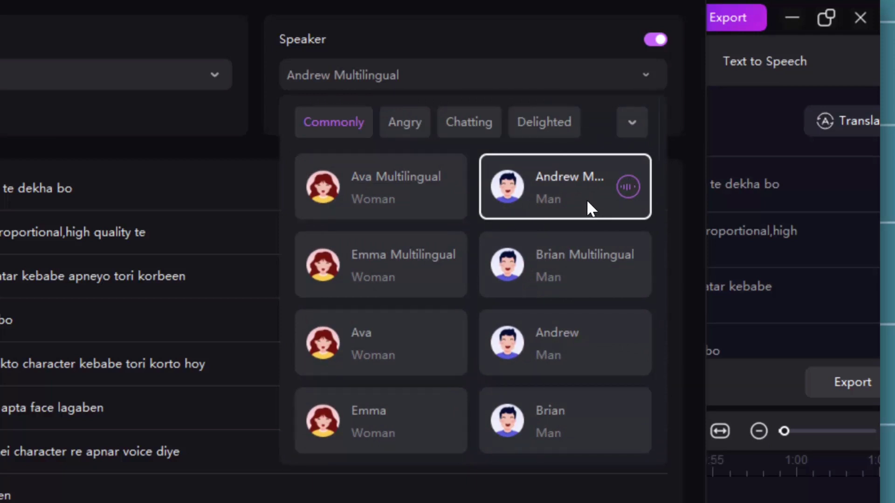
{"action": "left_click", "coordinate": [448, 186]}
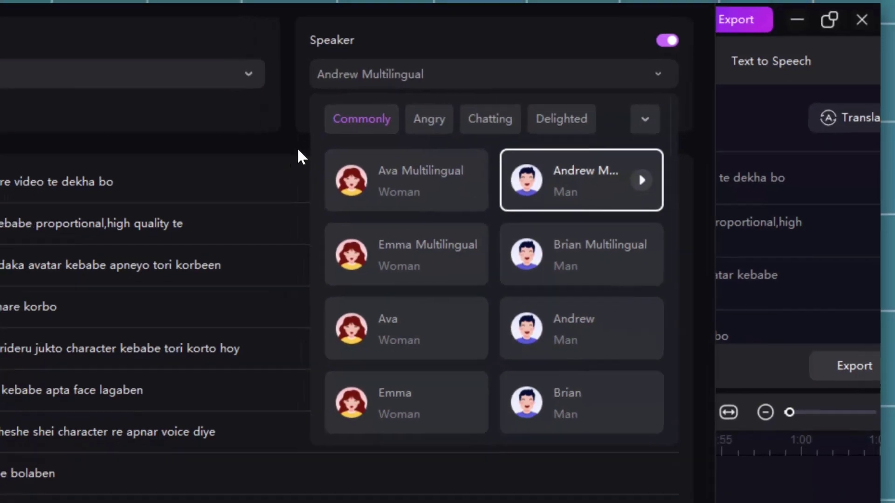
{"action": "left_click", "coordinate": [261, 154]}
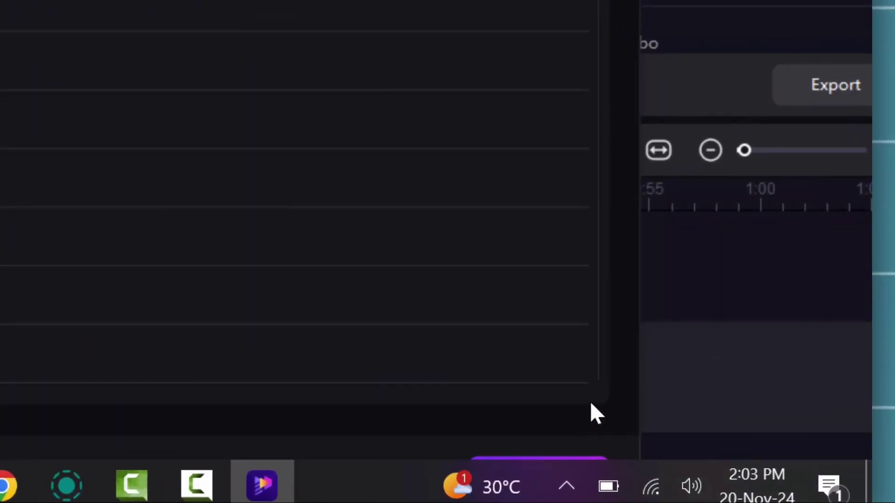
- Run the translation, review the English lines and apply them with their voice clips to the timeline
{"action": "left_click", "coordinate": [594, 458]}
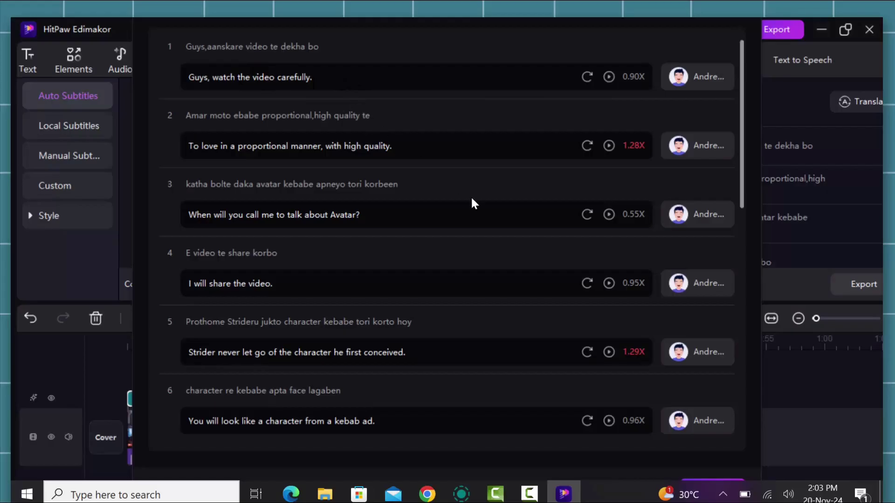
{"action": "scroll", "coordinate": [473, 204], "scroll_direction": "down", "scroll_amount": 3}
{"action": "scroll", "coordinate": [667, 246], "scroll_direction": "down", "scroll_amount": 2}
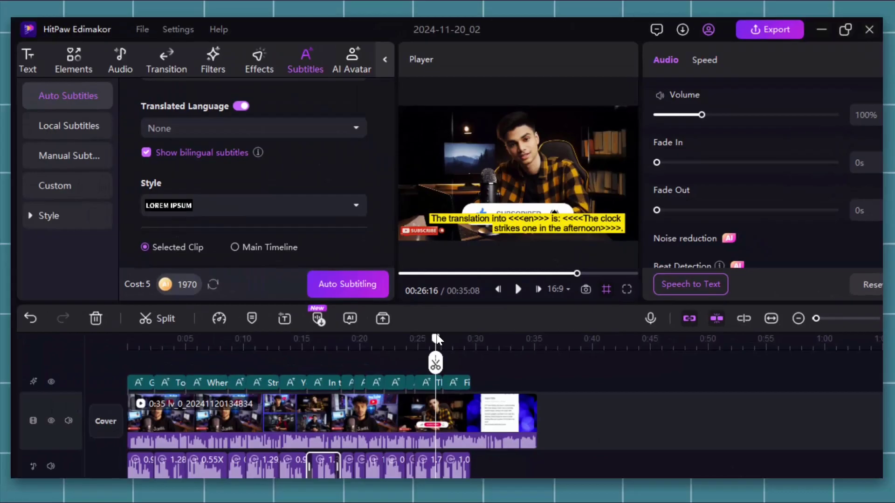
- Move the playhead near the start, then select the main video clip and mute its audio at 0% volume
{"action": "left_click_drag", "start_coordinate": [436, 339], "coordinate": [148, 339]}
{"action": "left_click", "coordinate": [200, 421]}
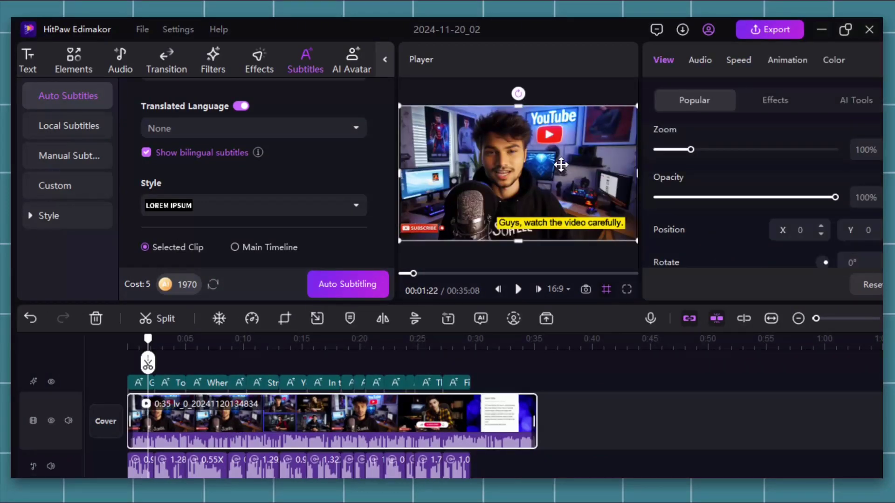
{"action": "left_click", "coordinate": [702, 62]}
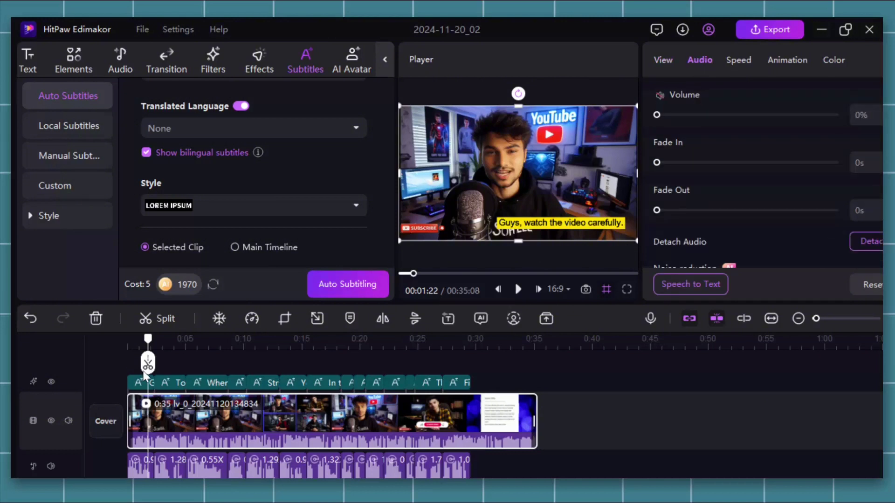
- Play the dubbed video from the start to about 26 seconds, then move the playhead back to about 4 seconds
{"action": "left_click", "coordinate": [131, 348]}
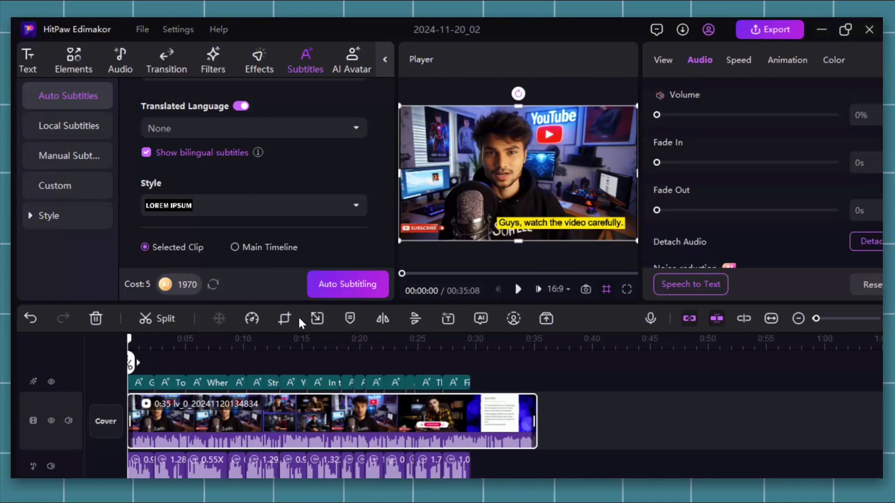
{"action": "left_click", "coordinate": [517, 289]}
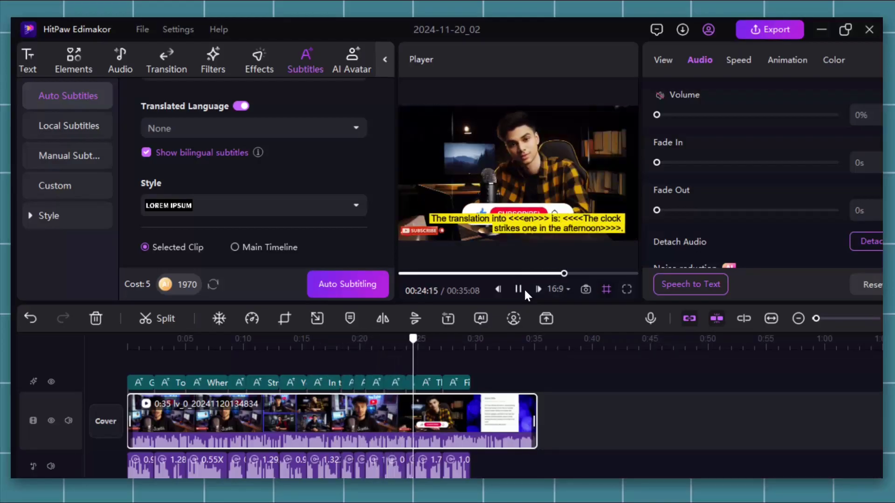
{"action": "left_click", "coordinate": [523, 289]}
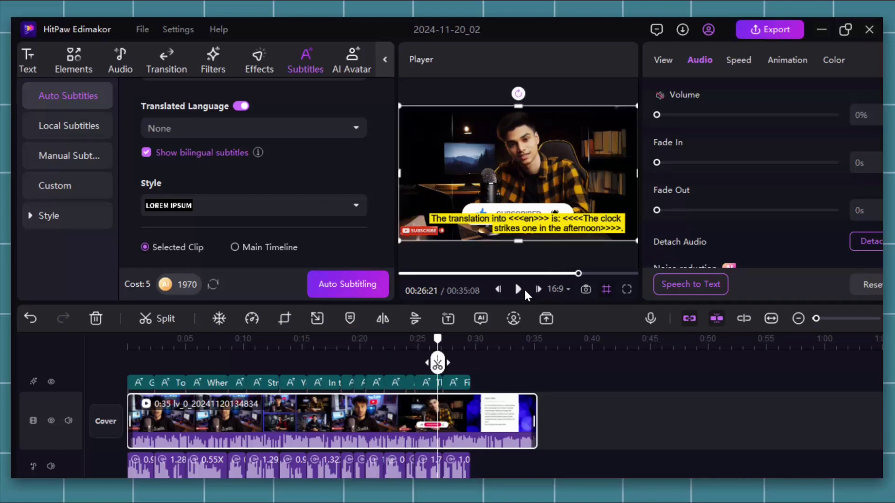
{"action": "left_click", "coordinate": [243, 339]}
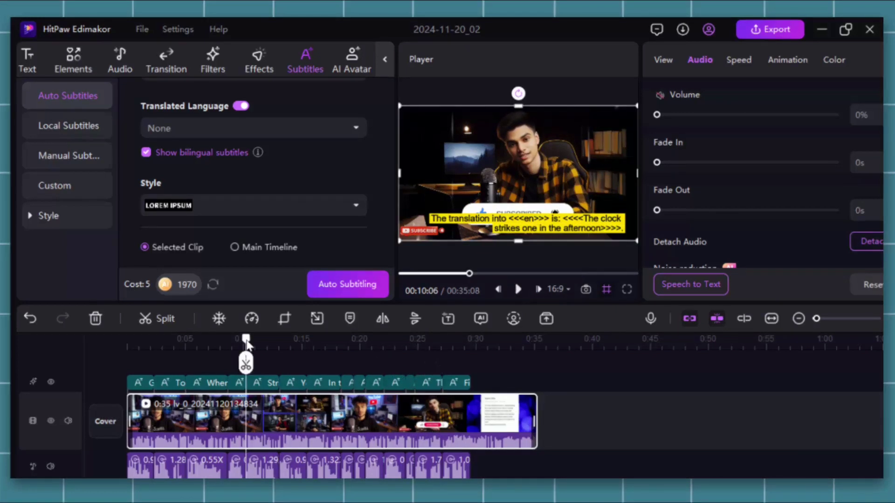
{"action": "left_click", "coordinate": [173, 338]}
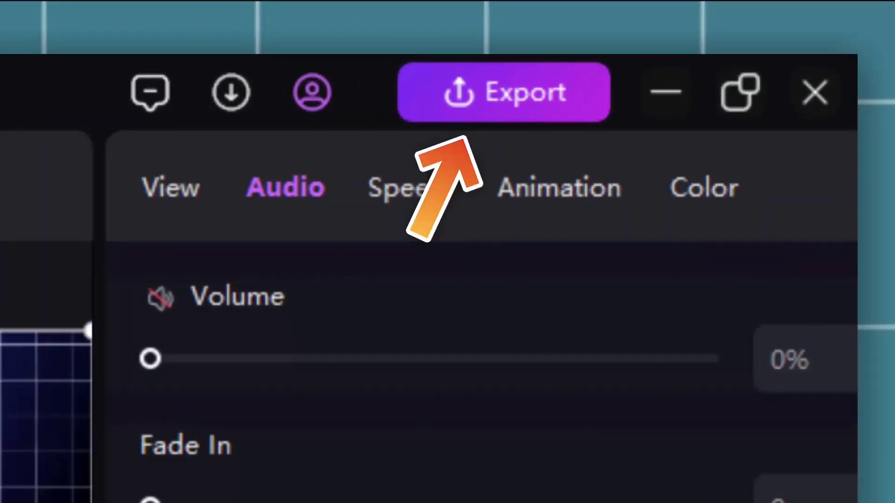
- Export the video as MP4 at 1080P with H264 encoding, recommended bit rate and 30 fps
{"action": "left_click", "coordinate": [504, 92]}
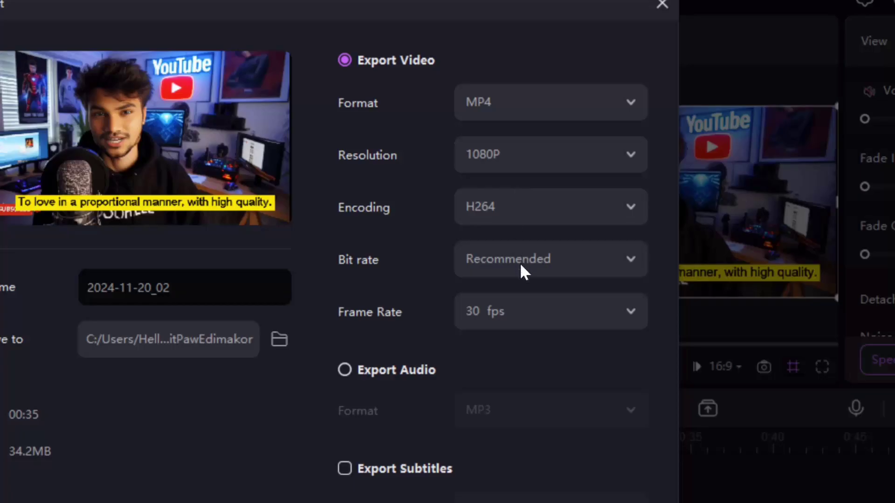
{"action": "left_click", "coordinate": [515, 306]}
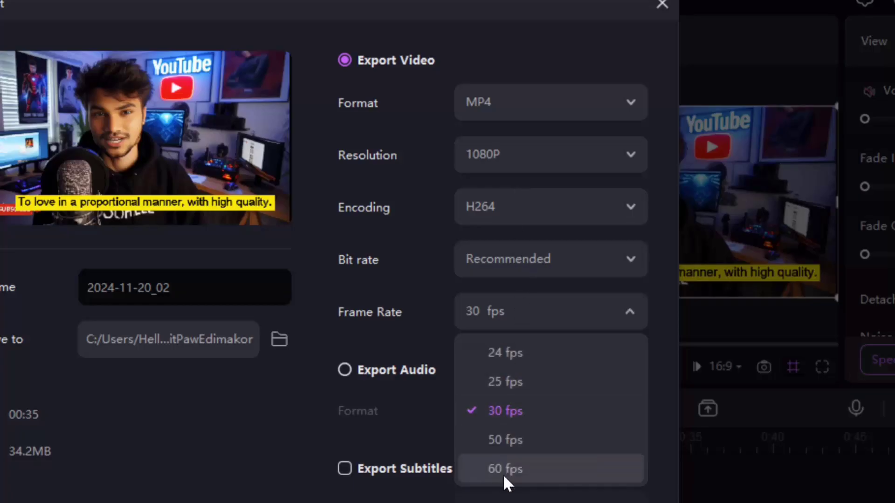
{"action": "left_click", "coordinate": [462, 406]}
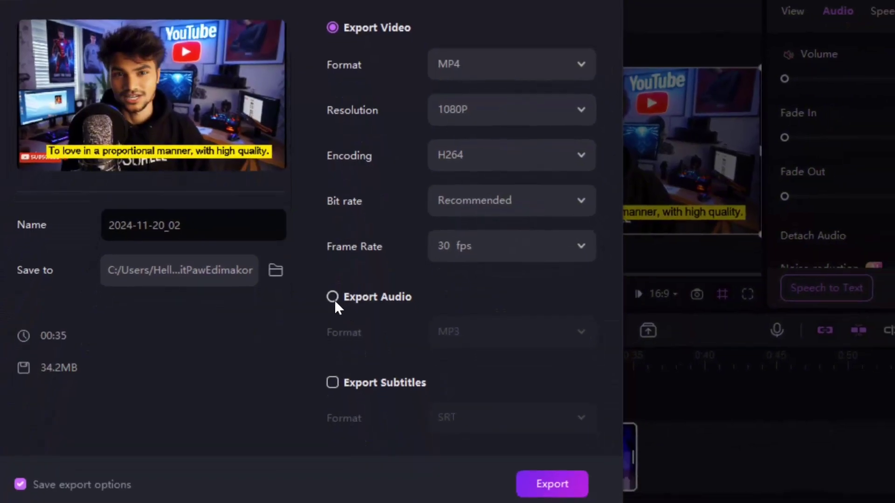
{"action": "left_click", "coordinate": [540, 481]}
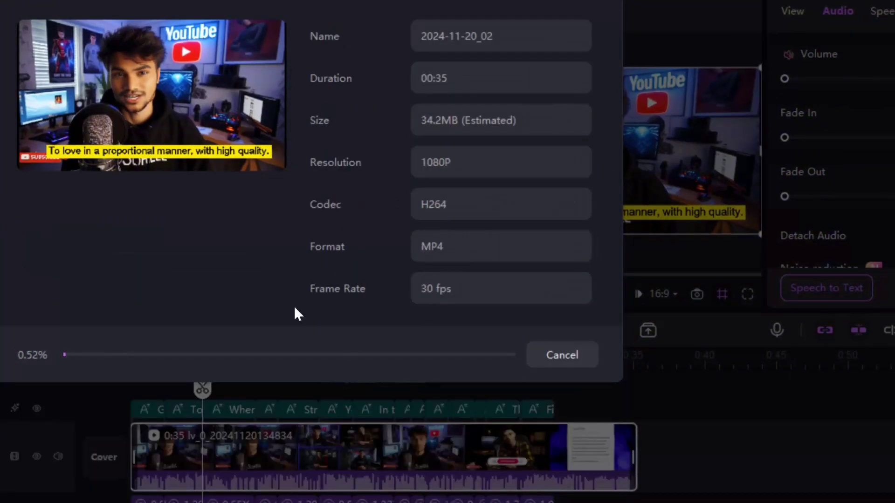